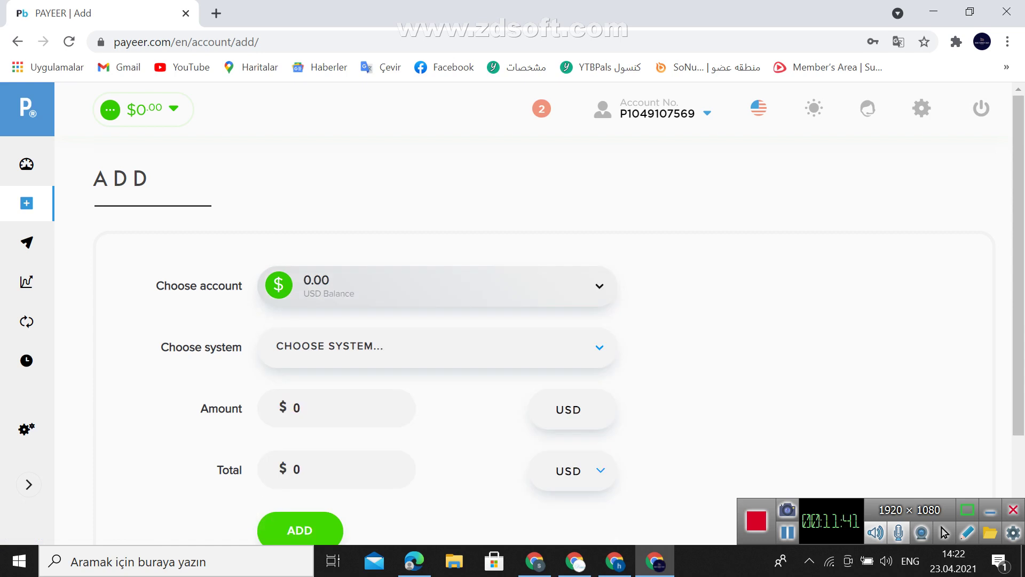
Keep USD Balance as the deposit account and choose VISA as the payment system
{"action": "left_click", "coordinate": [437, 285]}
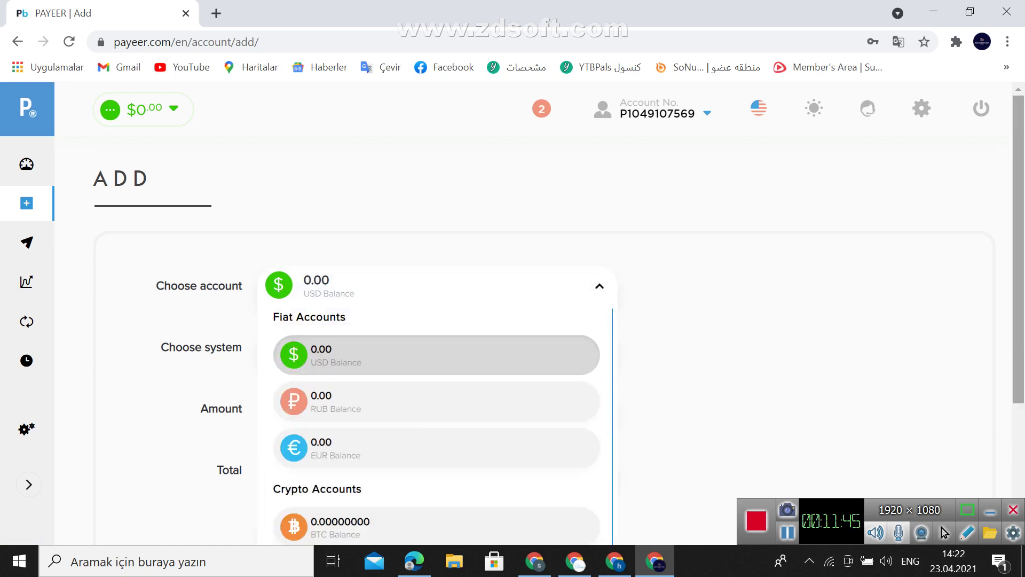
{"action": "scroll", "coordinate": [560, 319], "scroll_direction": "down", "scroll_amount": 4}
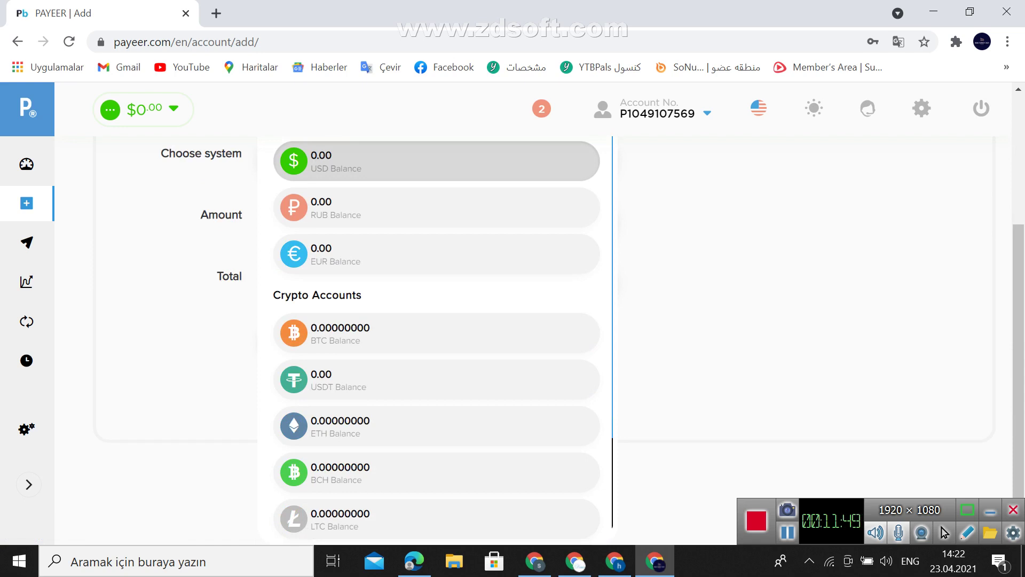
{"action": "left_click", "coordinate": [437, 160]}
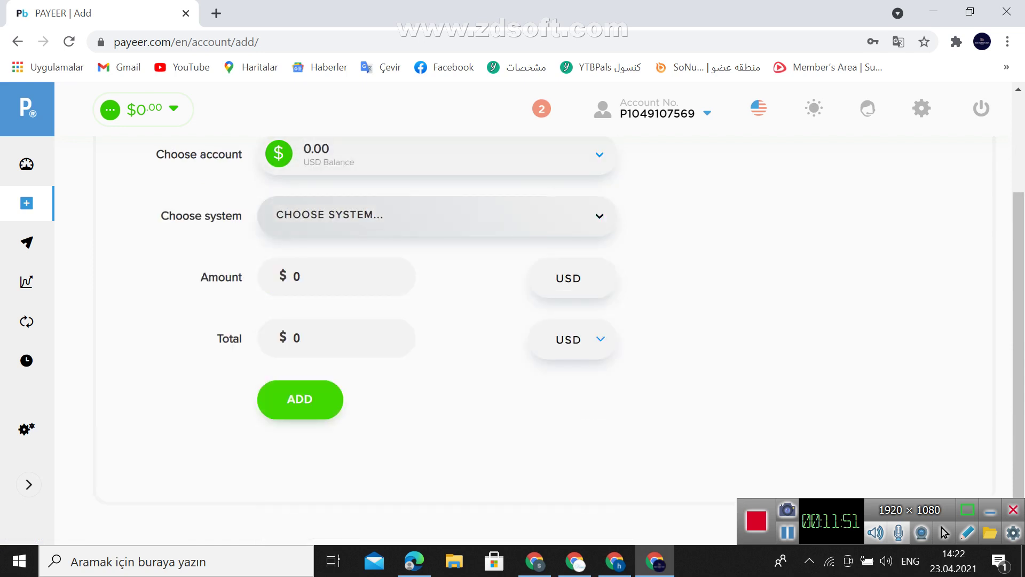
{"action": "left_click", "coordinate": [436, 215]}
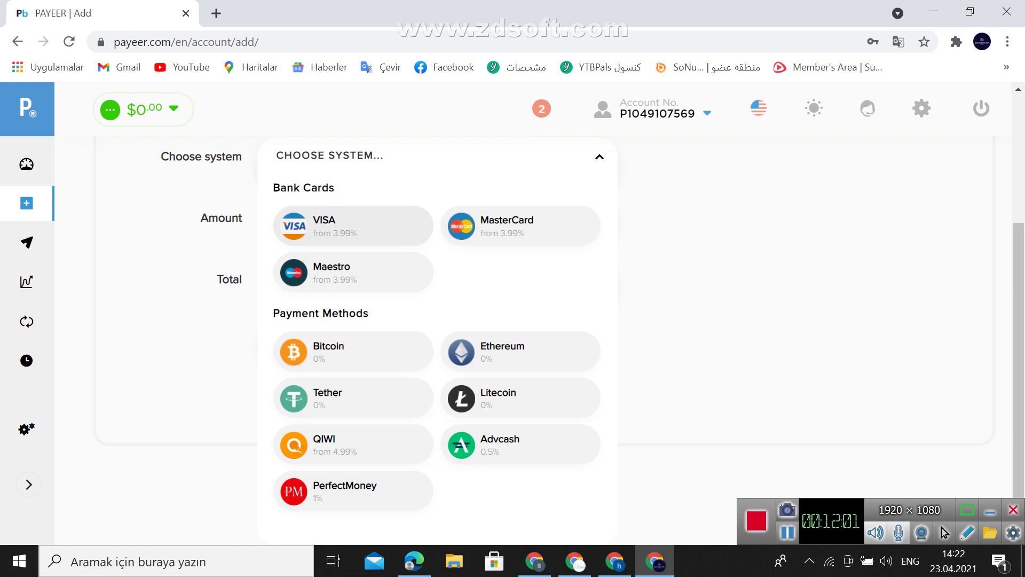
{"action": "left_click", "coordinate": [353, 225]}
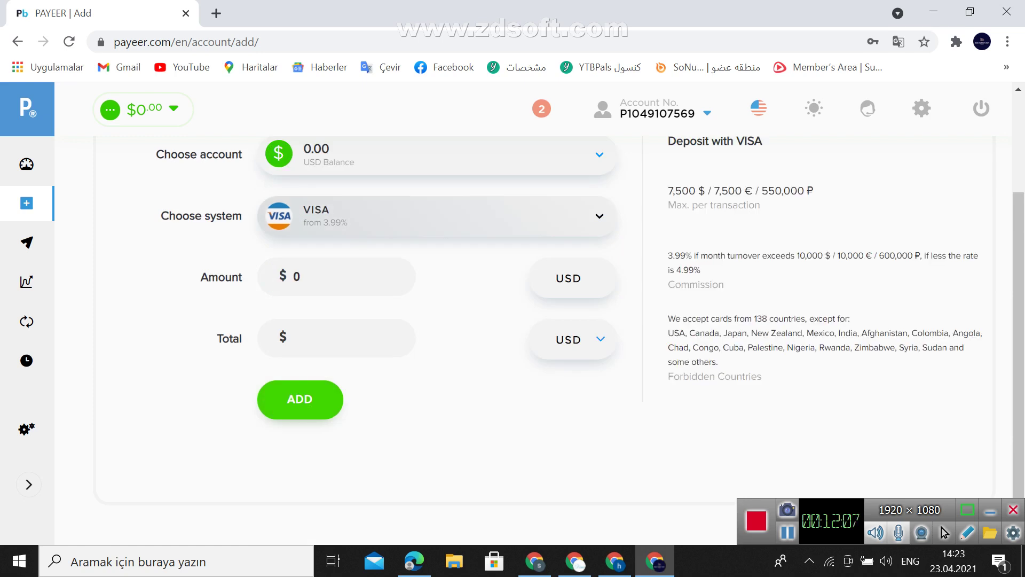
Enter a VISA deposit amount of 1 $, confirm the 1.06 $ total, and submit it
{"action": "left_click", "coordinate": [336, 277]}
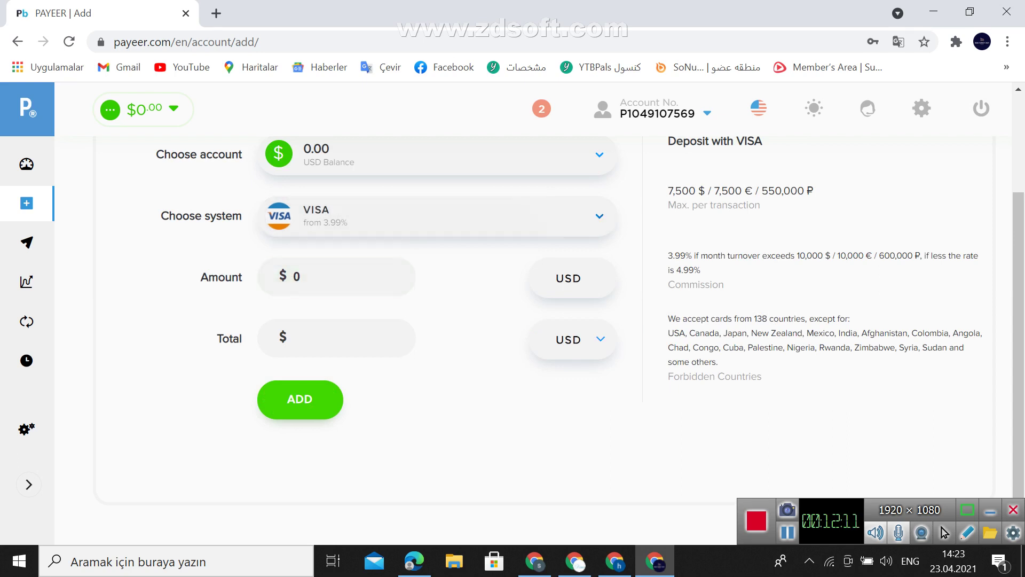
{"action": "left_click", "coordinate": [337, 276]}
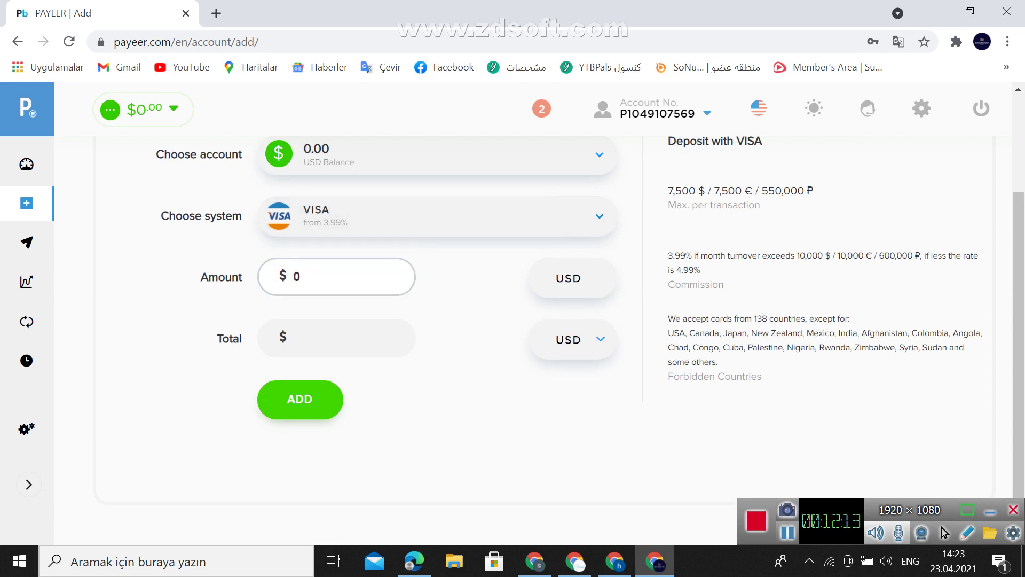
{"action": "key", "text": "BackSpace"}
{"action": "type", "text": "1"}
{"action": "left_click", "coordinate": [320, 338]}
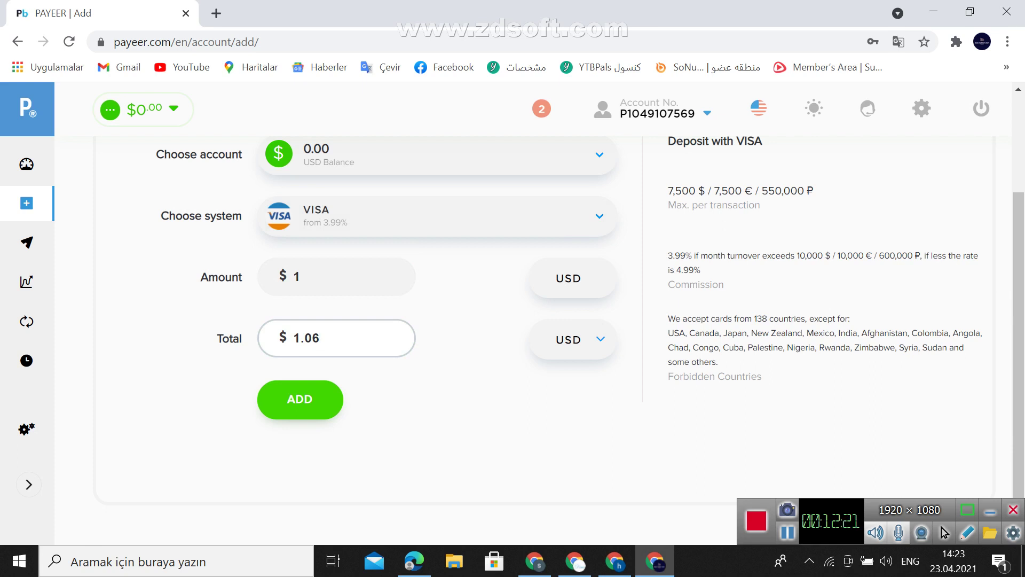
{"action": "left_click", "coordinate": [300, 400]}
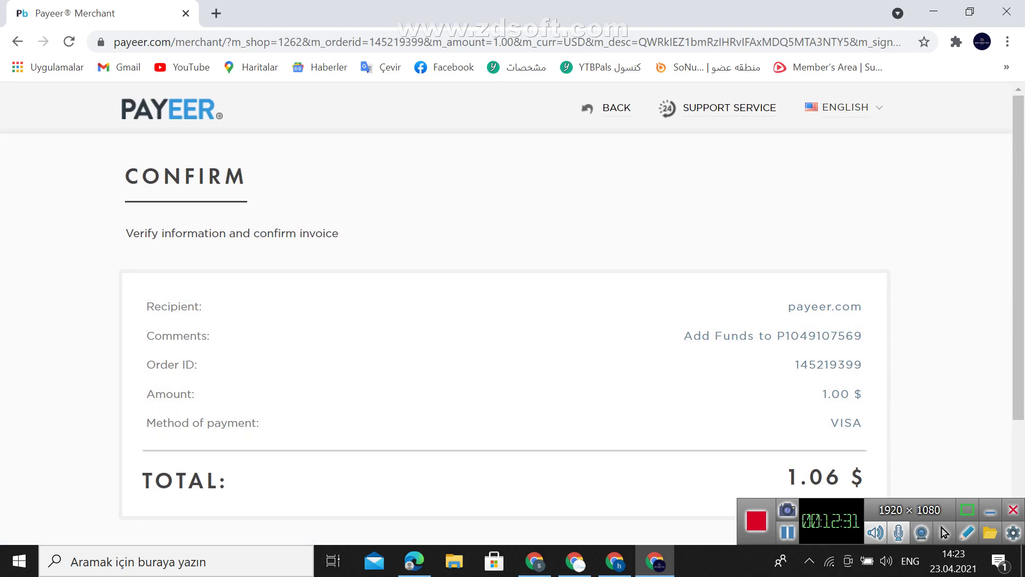
Enter the user's Gmail address in the invoice e-mail field and submit it
{"action": "scroll", "coordinate": [504, 321], "scroll_direction": "down", "scroll_amount": 3}
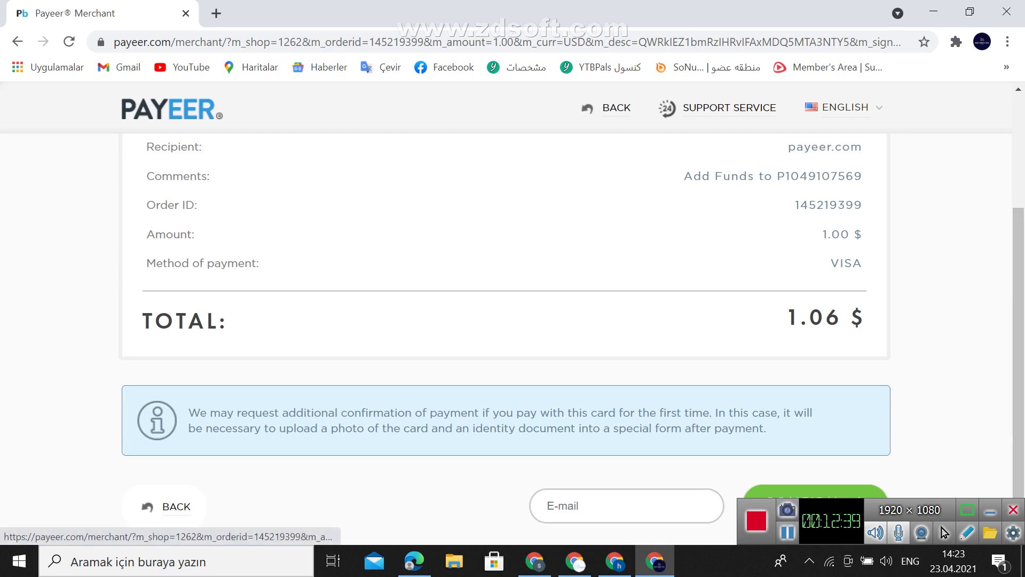
{"action": "scroll", "coordinate": [504, 320], "scroll_direction": "up", "scroll_amount": 1}
{"action": "left_click", "coordinate": [626, 534]}
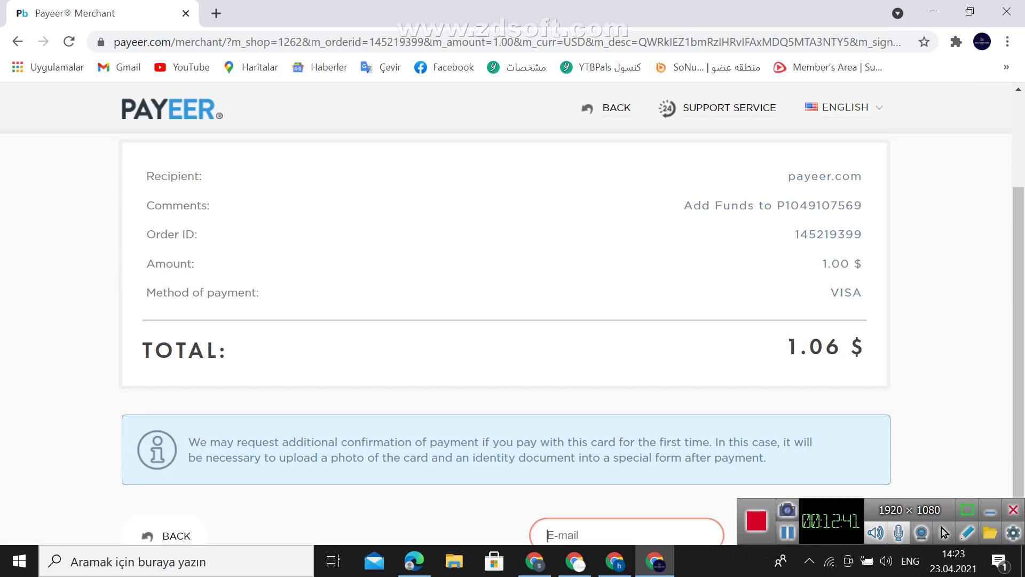
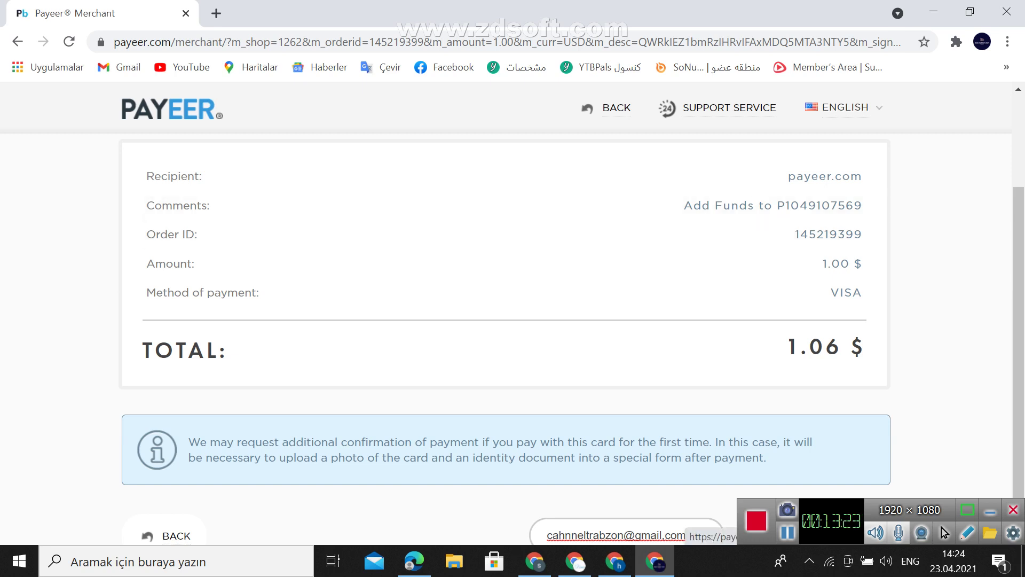
{"action": "key", "text": "Return"}
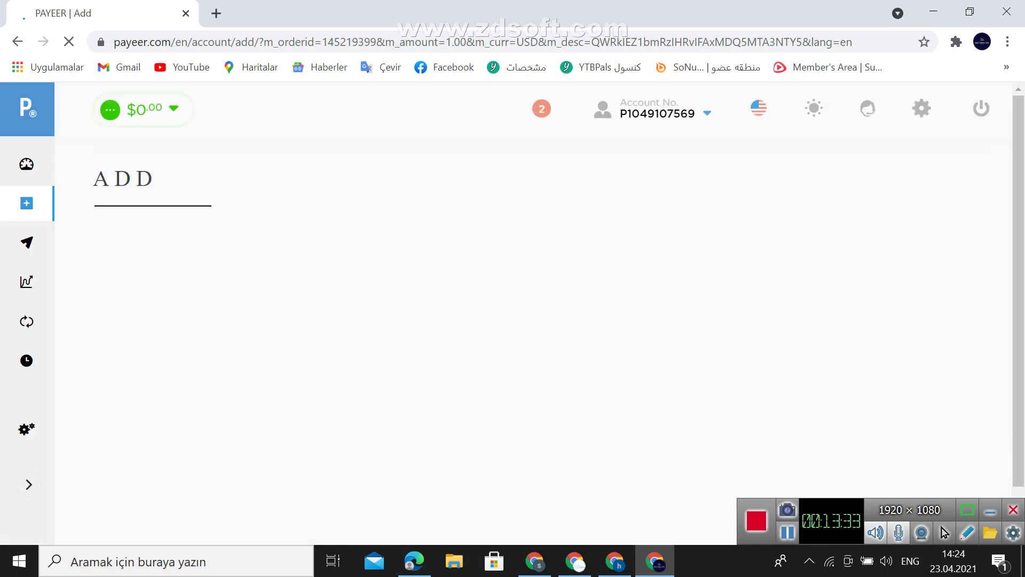
Review the Transfer page's payment systems and saved templates, then go to the BTC/USD Trade page
{"action": "left_click", "coordinate": [27, 243]}
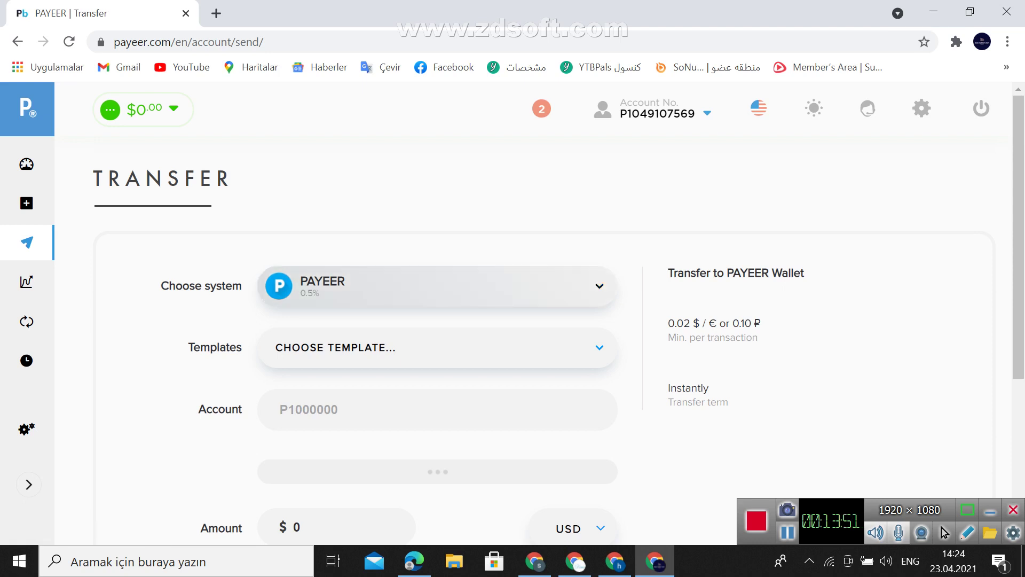
{"action": "left_click", "coordinate": [437, 286]}
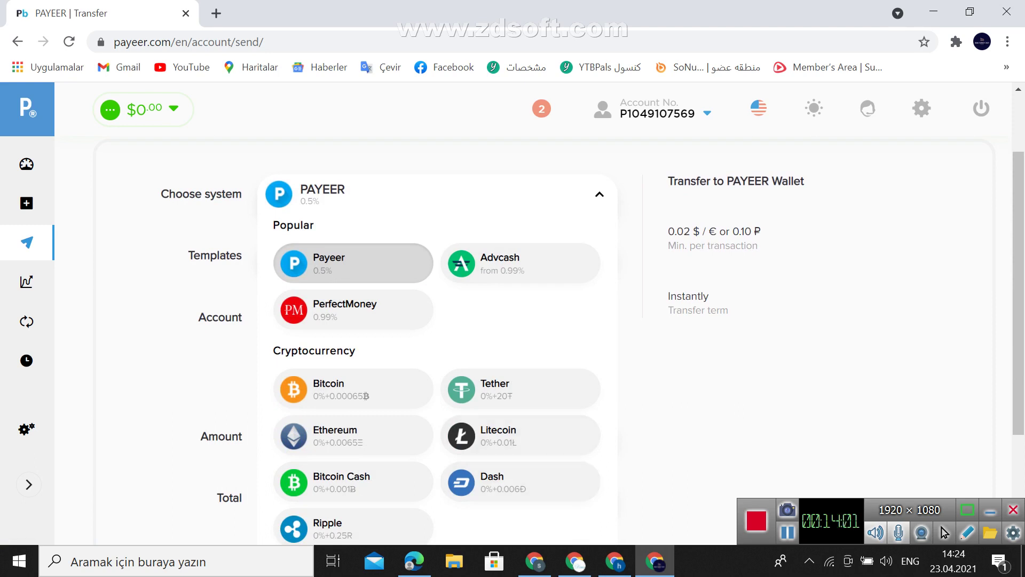
{"action": "scroll", "coordinate": [534, 342], "scroll_direction": "up", "scroll_amount": 1}
{"action": "scroll", "coordinate": [534, 342], "scroll_direction": "up", "scroll_amount": 1}
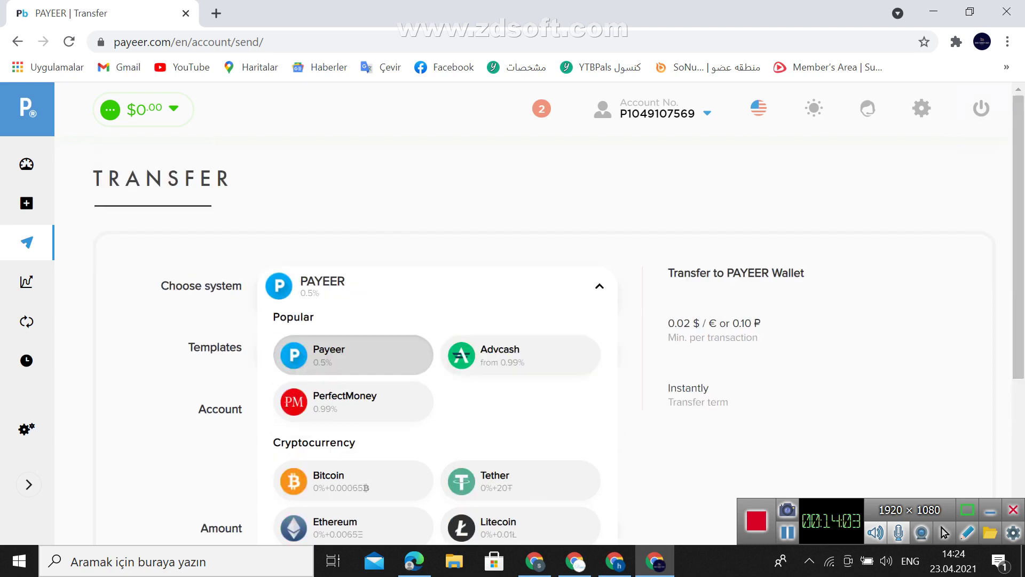
{"action": "left_click", "coordinate": [353, 355]}
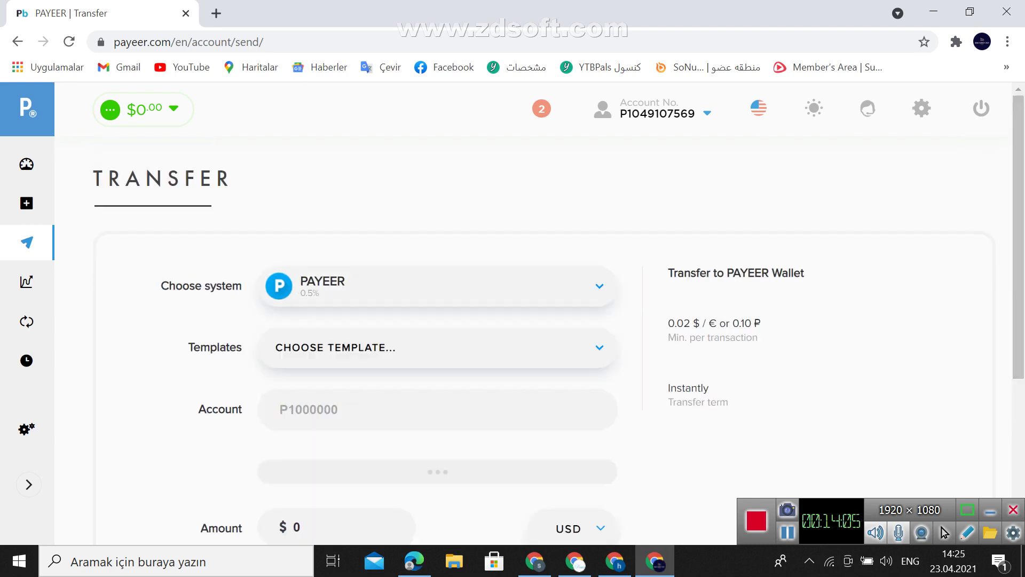
{"action": "left_click", "coordinate": [353, 350]}
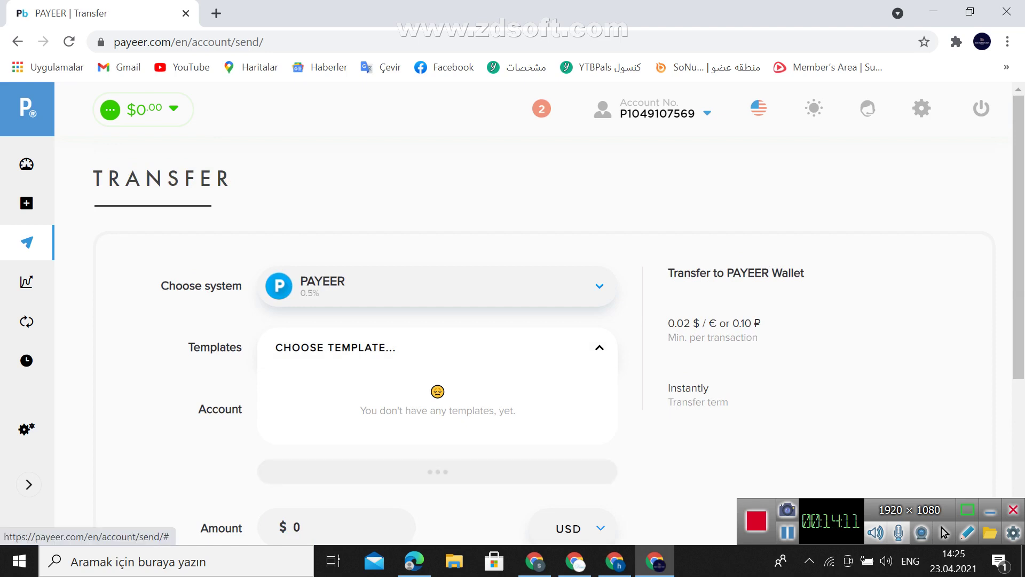
{"action": "scroll", "coordinate": [438, 472], "scroll_direction": "down", "scroll_amount": 5}
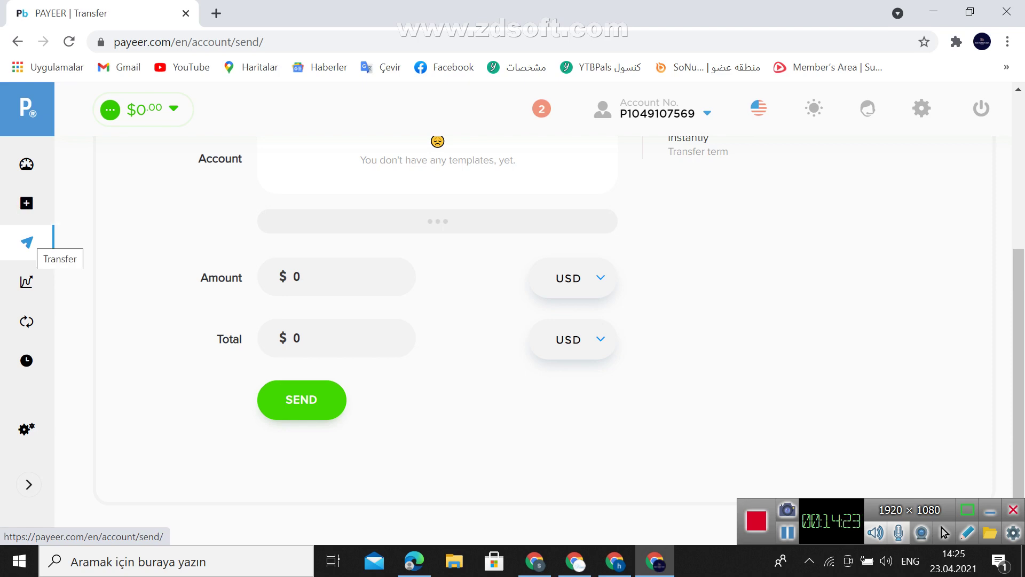
{"action": "left_click", "coordinate": [26, 282]}
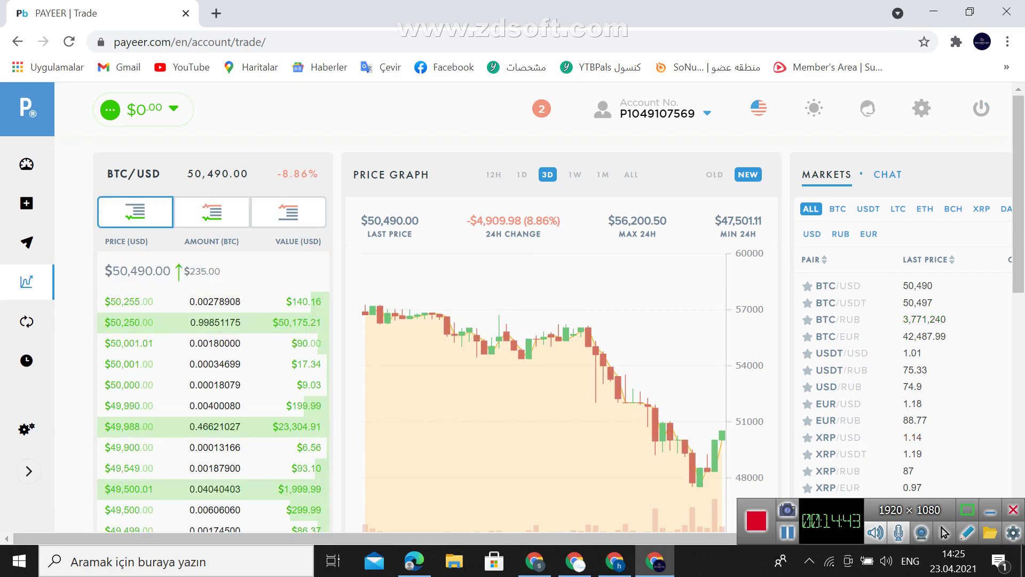
Select the sell-side I GET field, then switch to the BTC-to-USD Exchange page
{"action": "scroll", "coordinate": [534, 331], "scroll_direction": "down", "scroll_amount": 7}
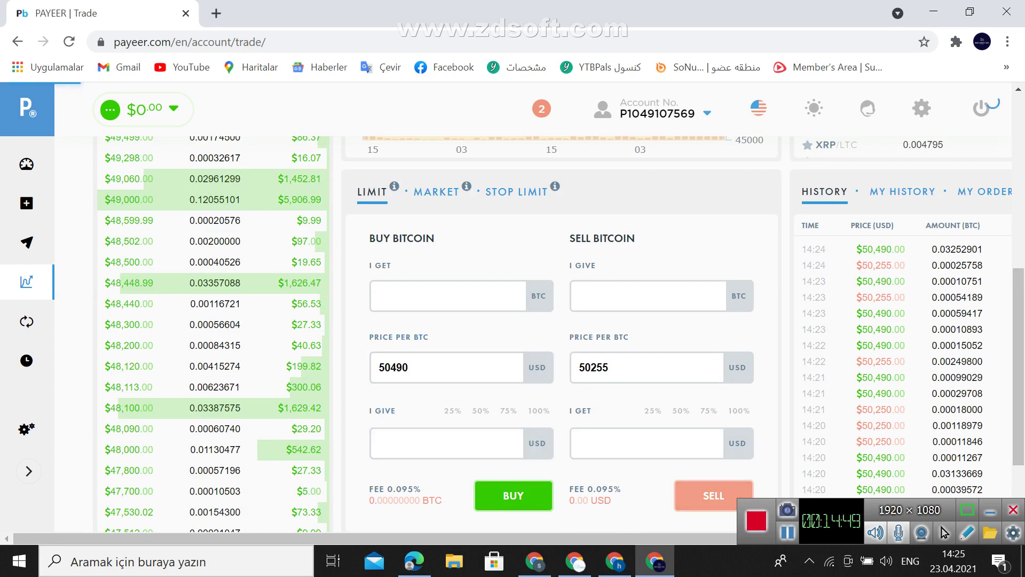
{"action": "scroll", "coordinate": [534, 332], "scroll_direction": "down", "scroll_amount": 2}
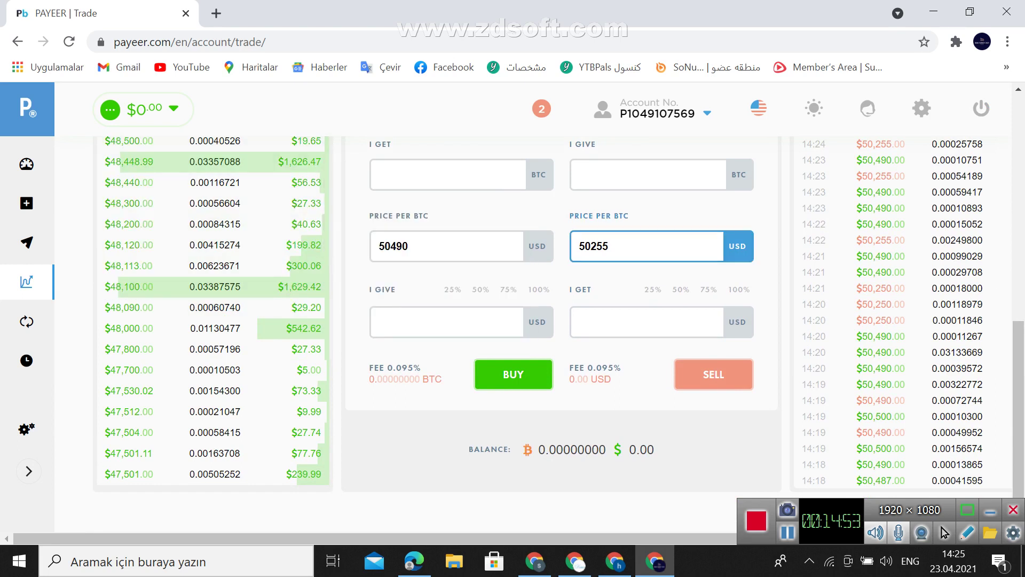
{"action": "left_click", "coordinate": [640, 321]}
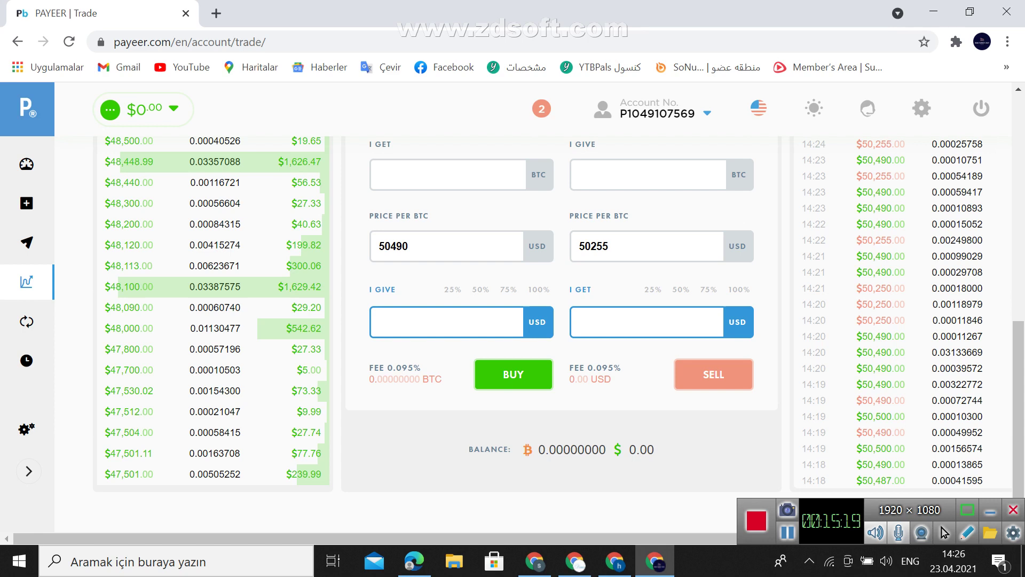
{"action": "mouse_move", "coordinate": [267, 328]}
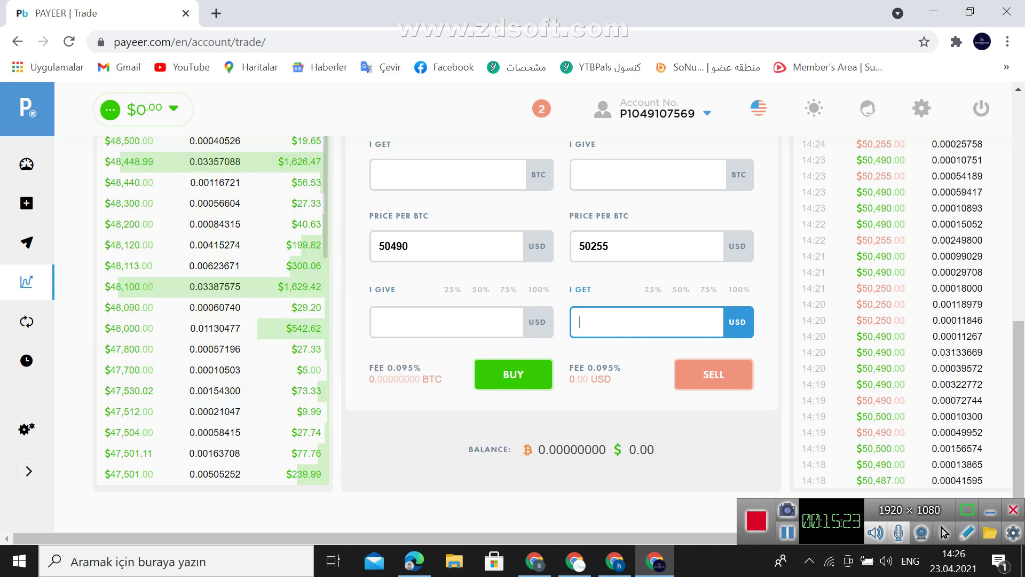
{"action": "left_click", "coordinate": [27, 321]}
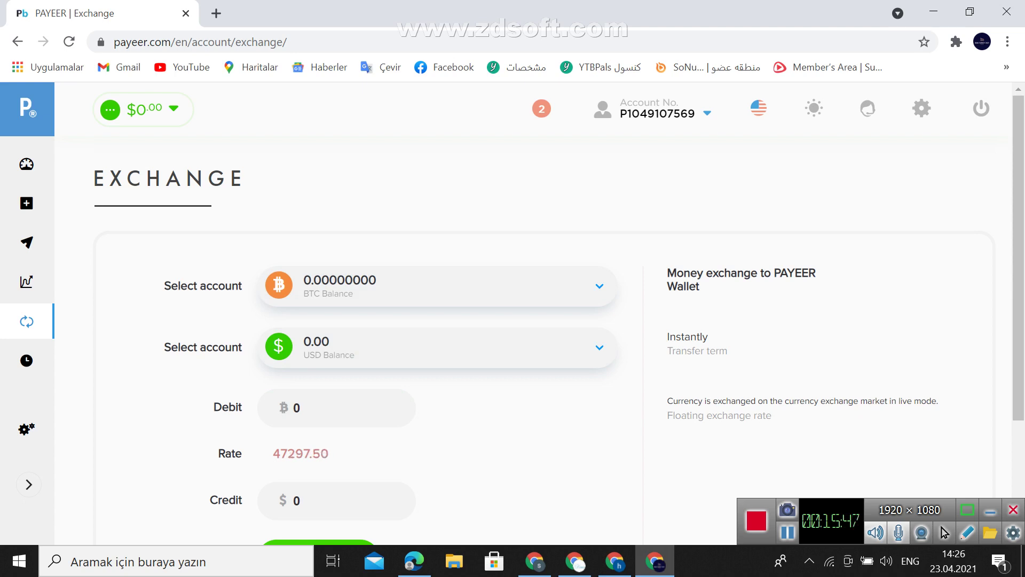
Move through the Trade and Exchange pages to the transaction History page
{"action": "left_click", "coordinate": [26, 282]}
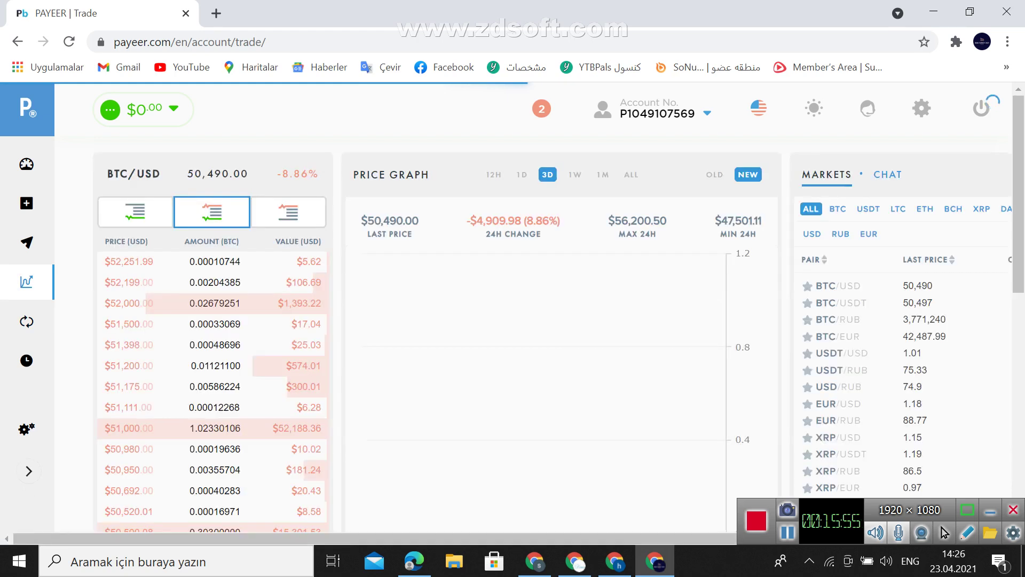
{"action": "left_click", "coordinate": [26, 321]}
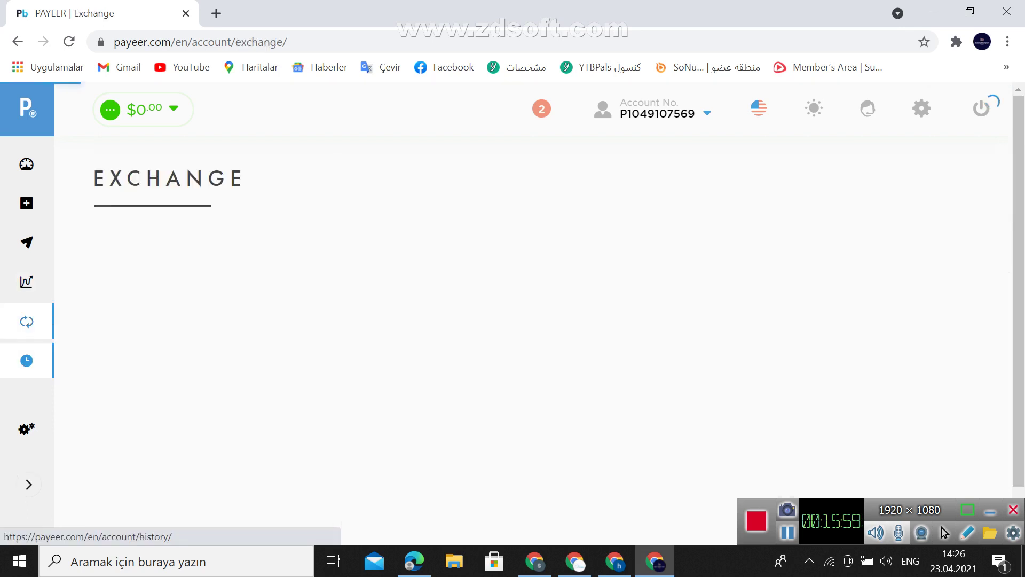
{"action": "left_click", "coordinate": [26, 360]}
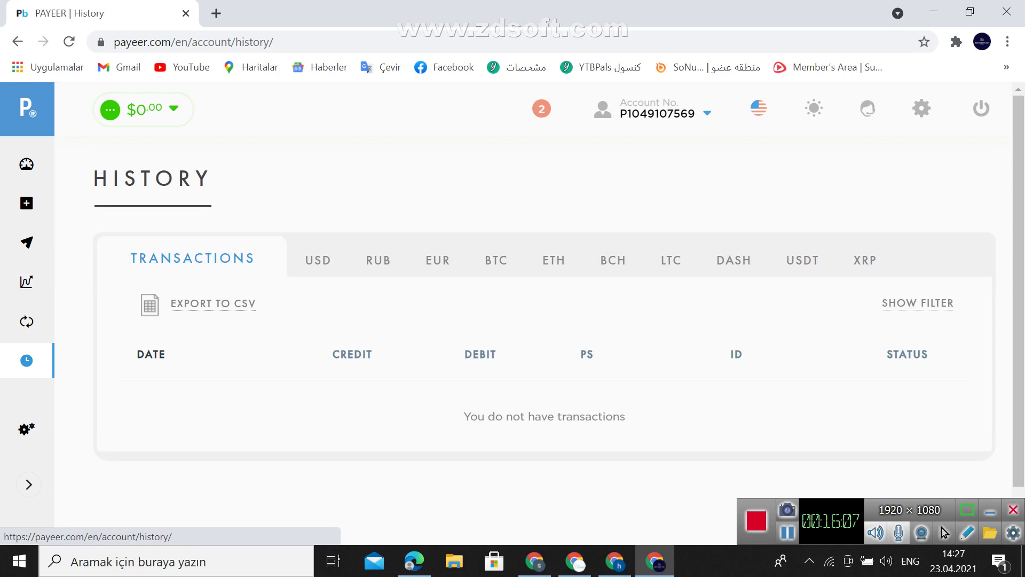
Browse the For Websites (API) payment-accepting docs and CMS module list, returning to the top
{"action": "left_click", "coordinate": [27, 429]}
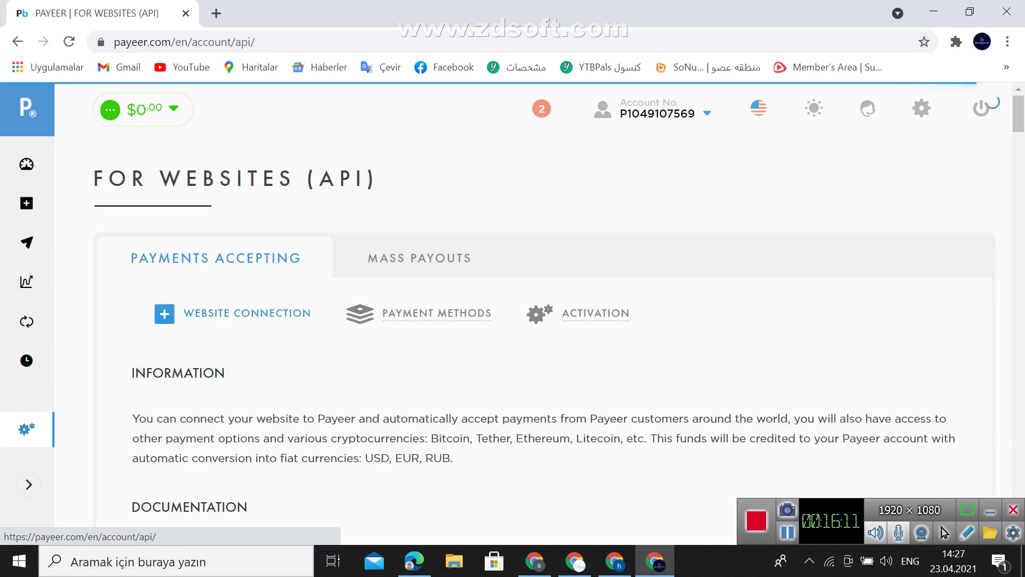
{"action": "scroll", "coordinate": [523, 315], "scroll_direction": "down", "scroll_amount": 7}
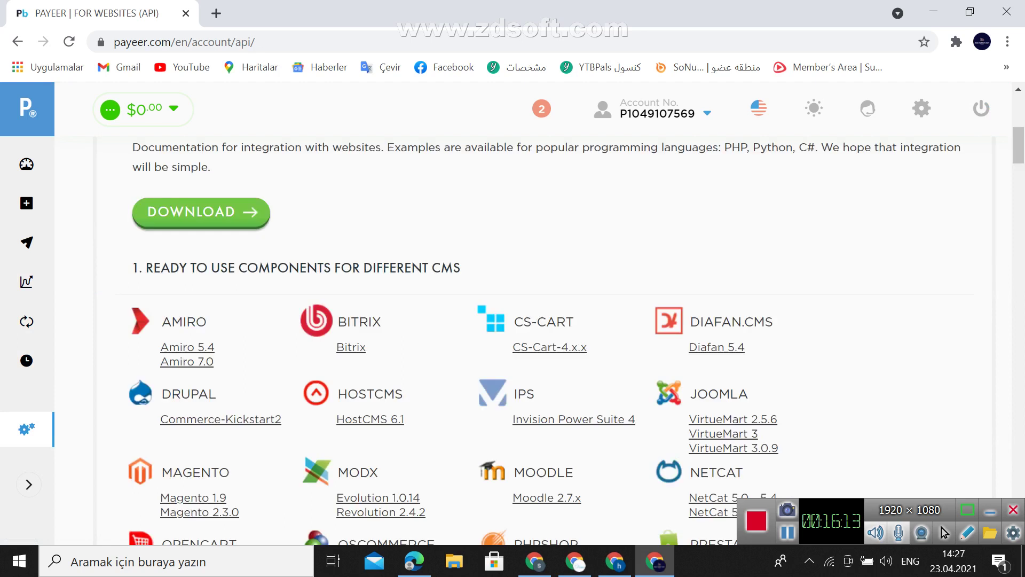
{"action": "scroll", "coordinate": [670, 143], "scroll_direction": "down", "scroll_amount": 7}
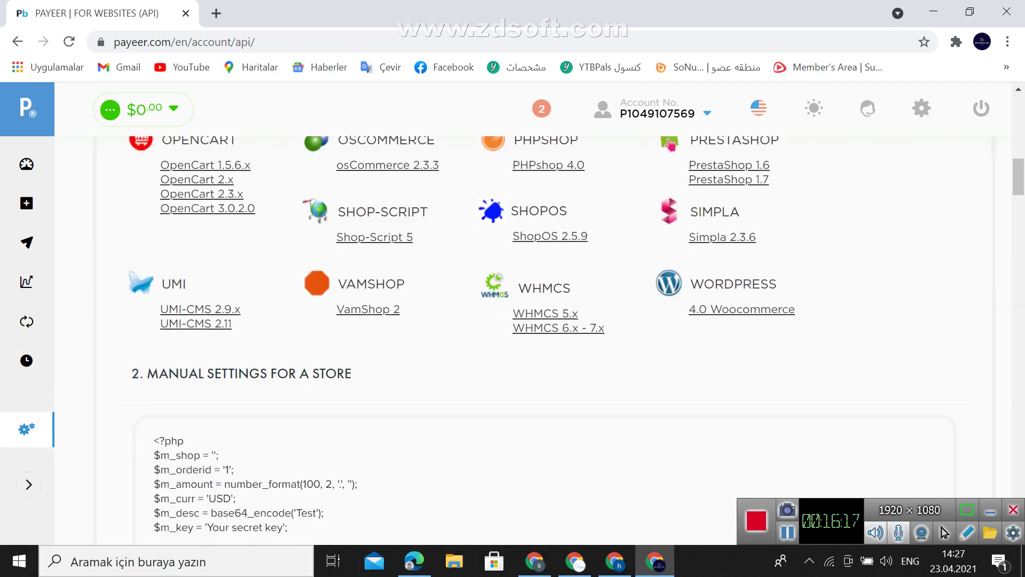
{"action": "scroll", "coordinate": [669, 143], "scroll_direction": "up", "scroll_amount": 15}
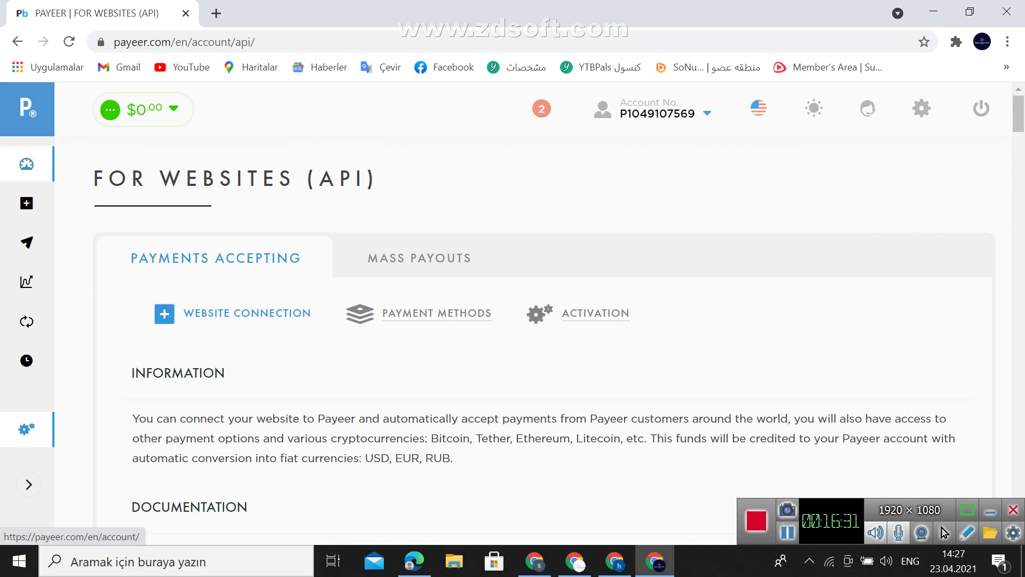
From the Balance overview, start a deposit into the EUR account
{"action": "left_click", "coordinate": [27, 164]}
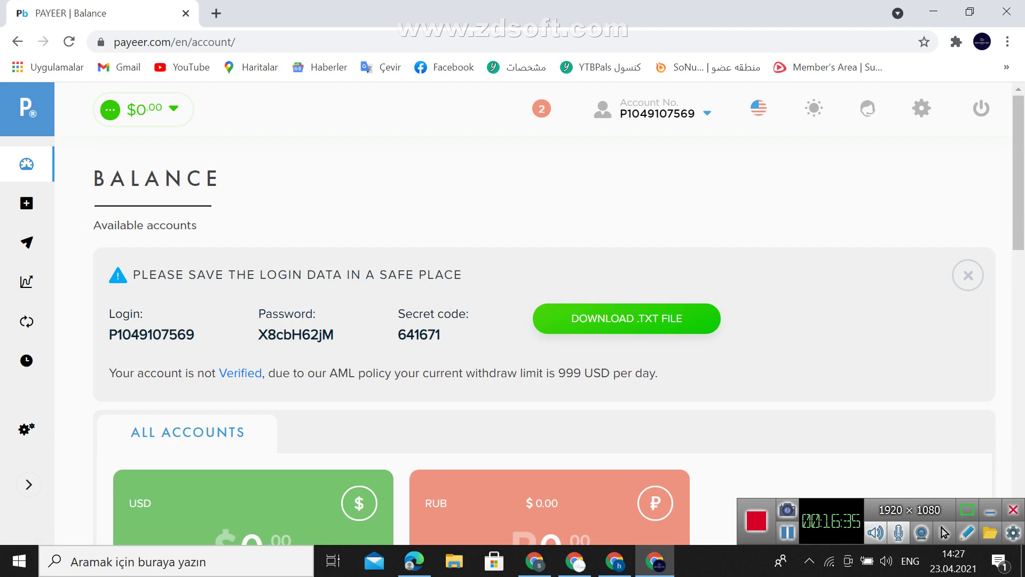
{"action": "scroll", "coordinate": [534, 321], "scroll_direction": "down", "scroll_amount": 8}
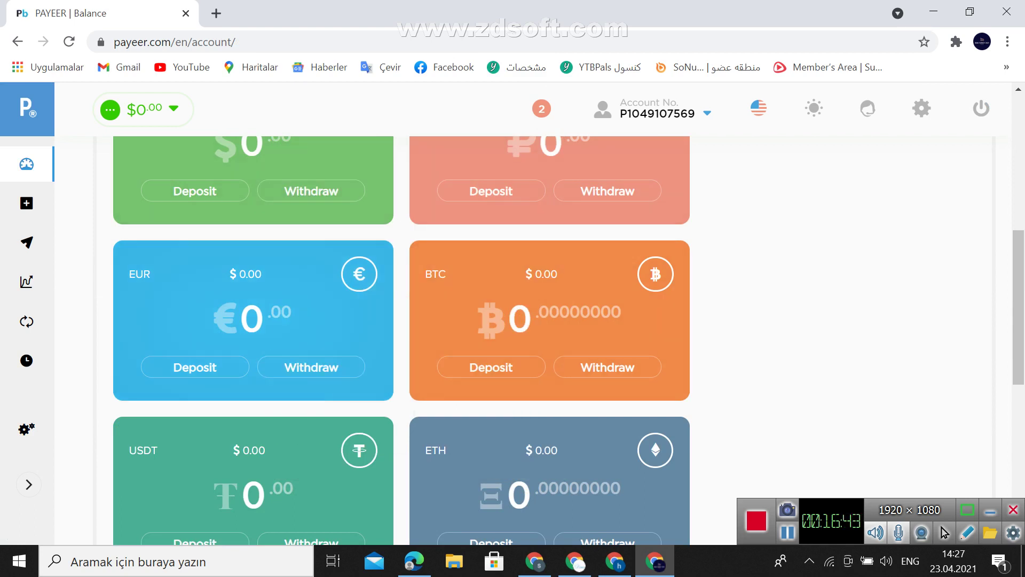
{"action": "left_click", "coordinate": [195, 367]}
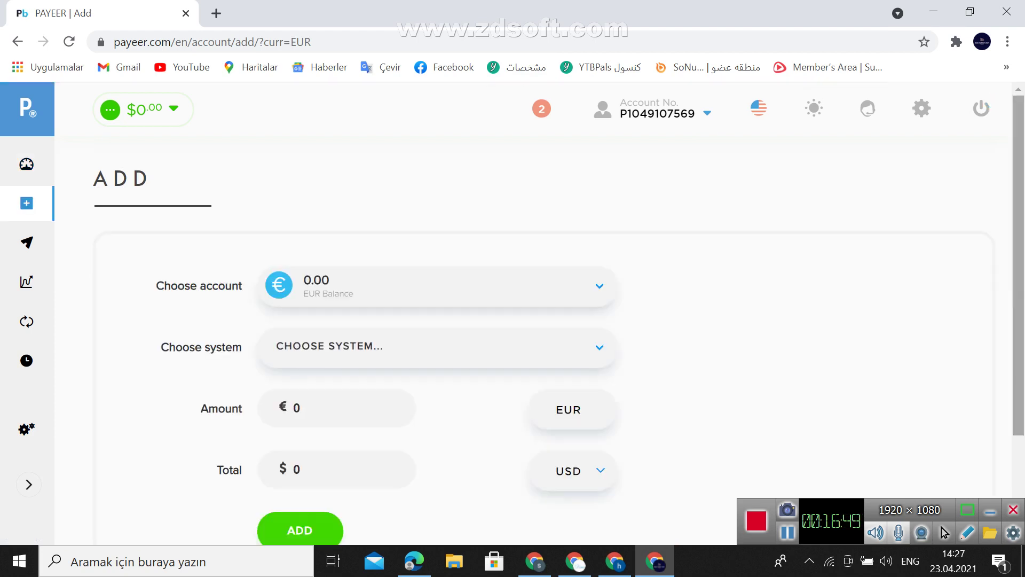
Check the EUR deposit's payment system list, then return to the Balance overview
{"action": "left_click", "coordinate": [427, 347]}
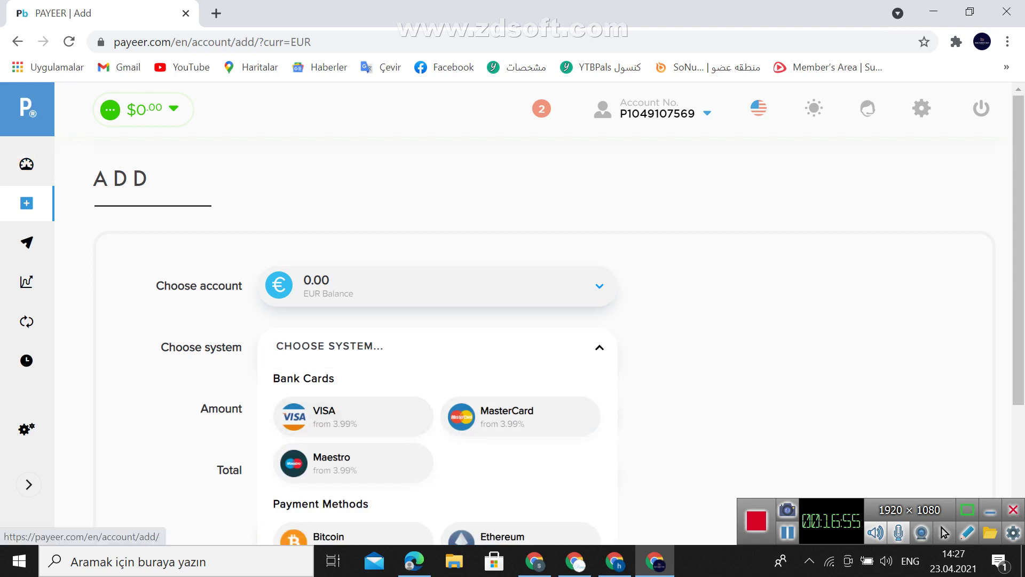
{"action": "left_click", "coordinate": [27, 203]}
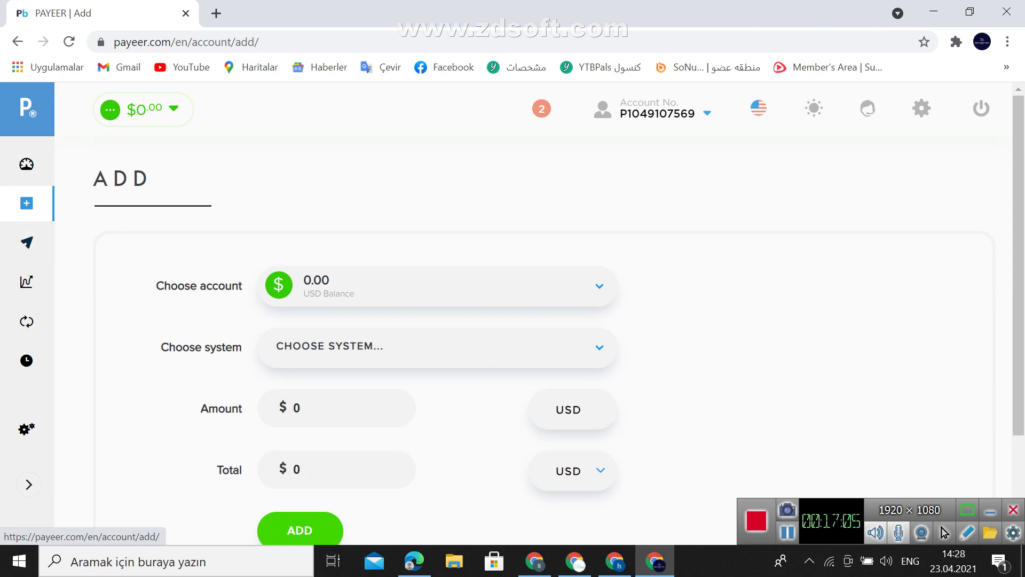
{"action": "left_click", "coordinate": [26, 164]}
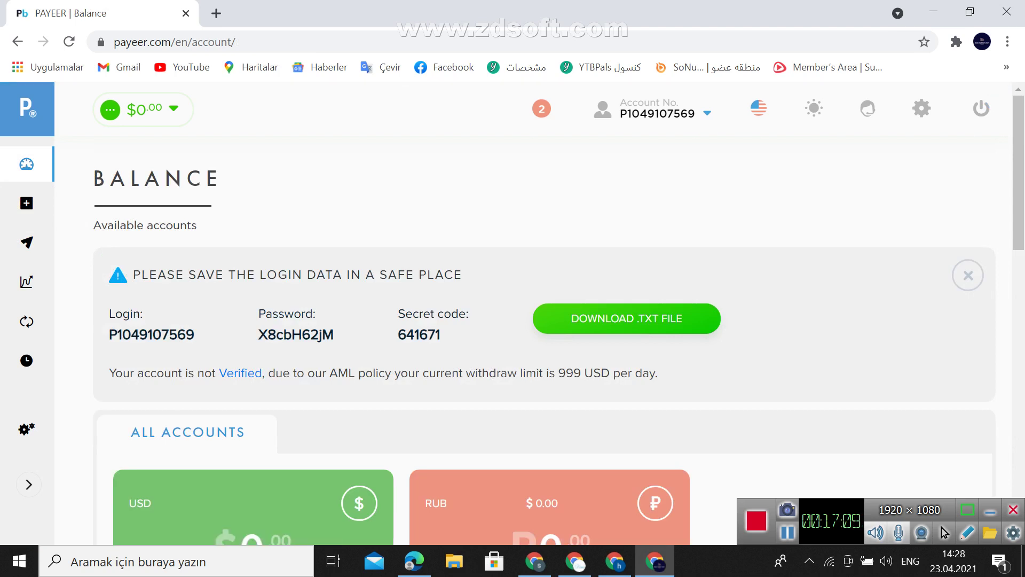
Open the BTC account's withdrawal form, allowing 0.001 to 30 BTC per transaction
{"action": "scroll", "coordinate": [608, 367], "scroll_direction": "down", "scroll_amount": 6}
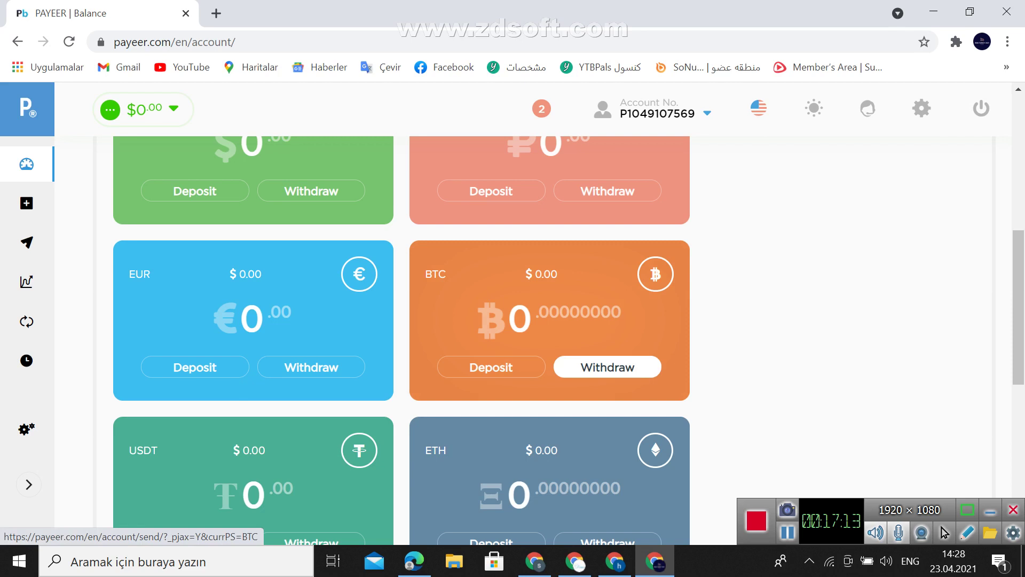
{"action": "left_click", "coordinate": [607, 366]}
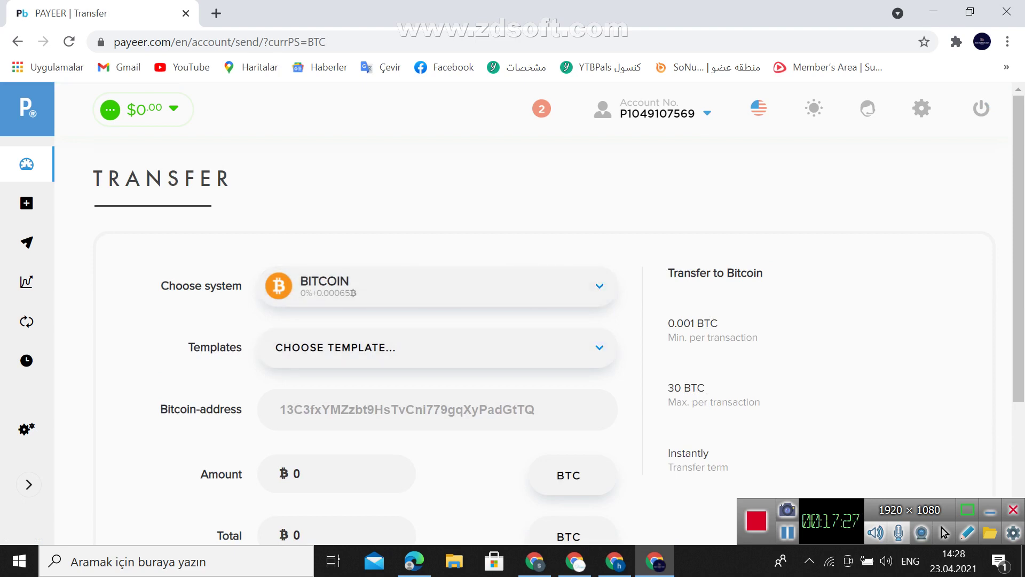
Check the SEND button below the Bitcoin transfer form, then return to the Balance overview
{"action": "scroll", "coordinate": [534, 321], "scroll_direction": "down", "scroll_amount": 4}
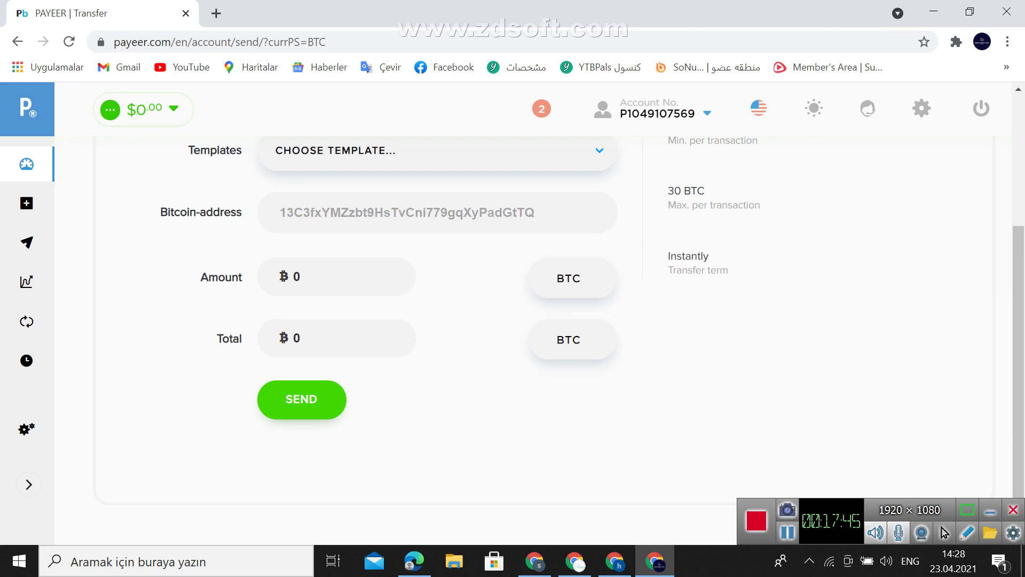
{"action": "left_click", "coordinate": [26, 164]}
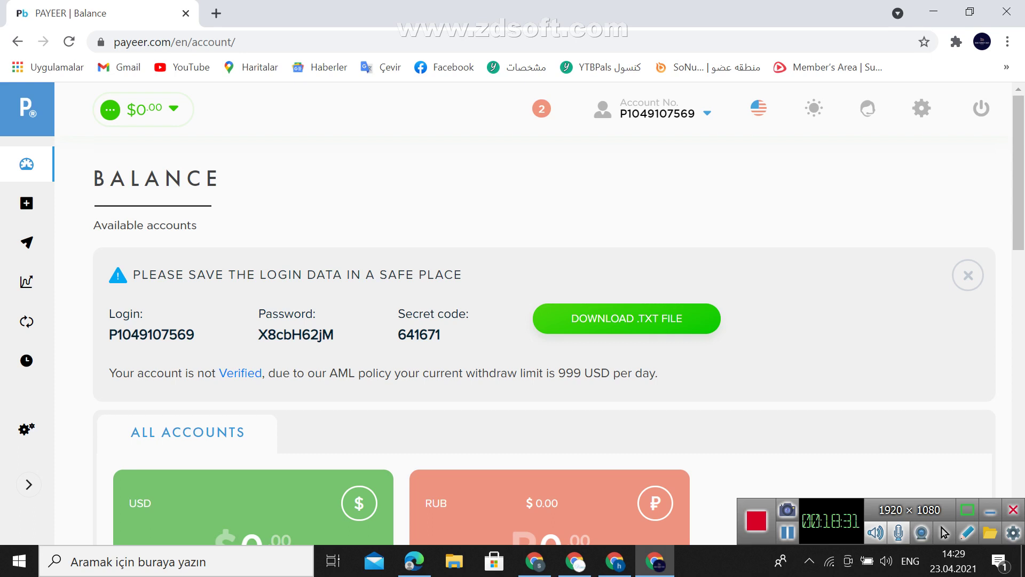
Scroll through the zero-balance USD, RUB, EUR, BTC, USDT and ETH accounts on the Balance page
{"action": "scroll", "coordinate": [534, 321], "scroll_direction": "down", "scroll_amount": 7}
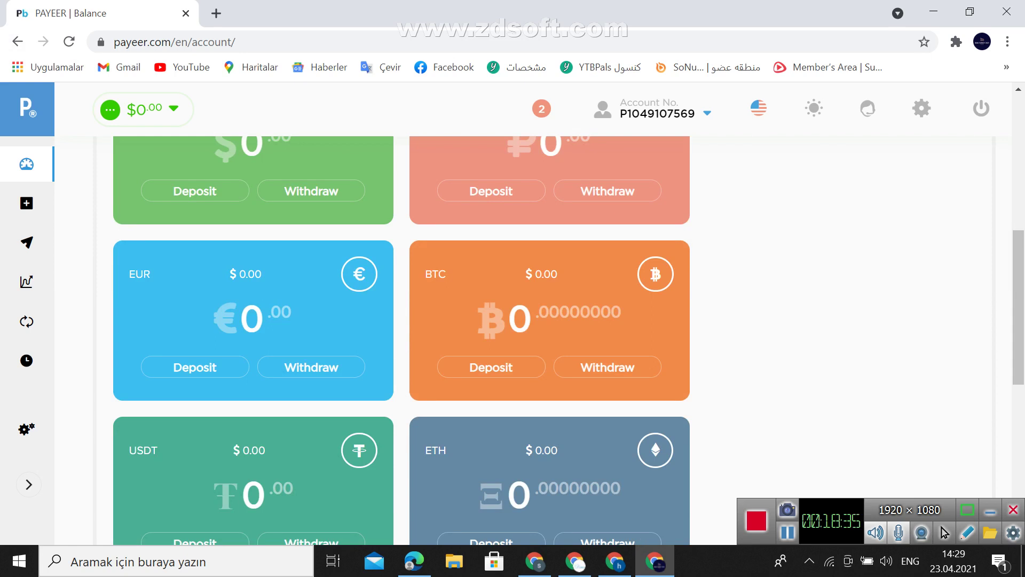
{"action": "scroll", "coordinate": [534, 320], "scroll_direction": "up", "scroll_amount": 7}
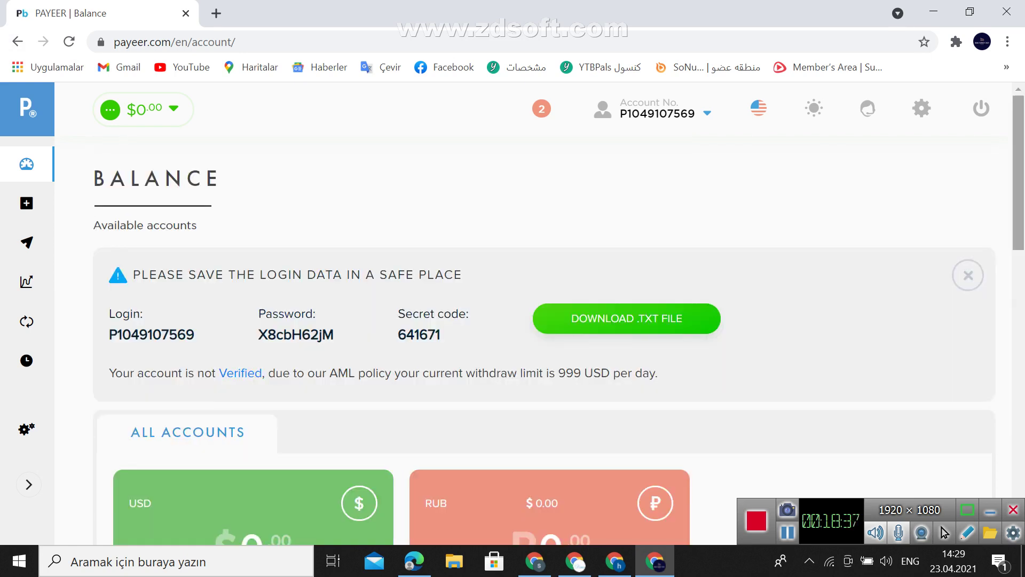